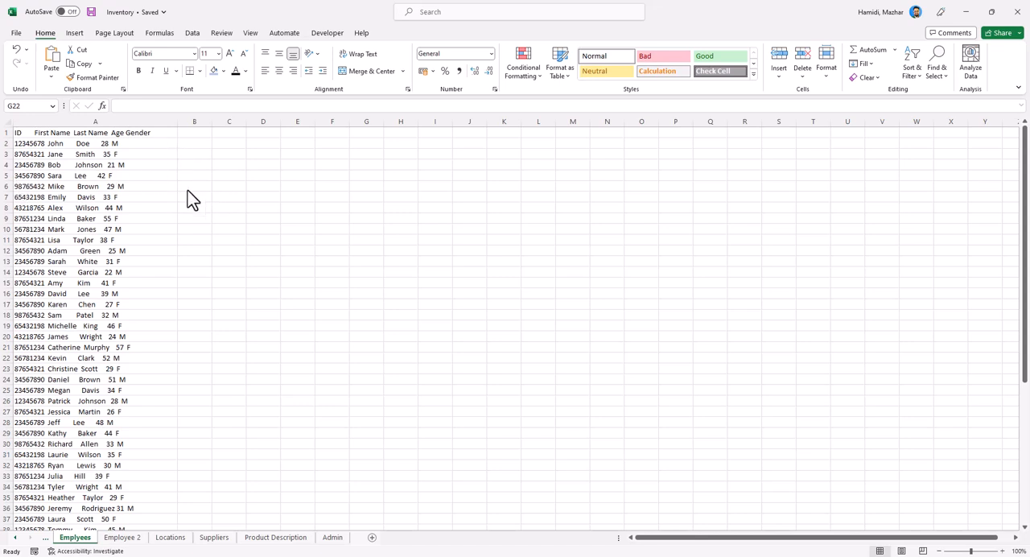
Start Text to Columns on all of column A, using the Fixed width data type.
{"action": "left_click", "coordinate": [100, 117]}
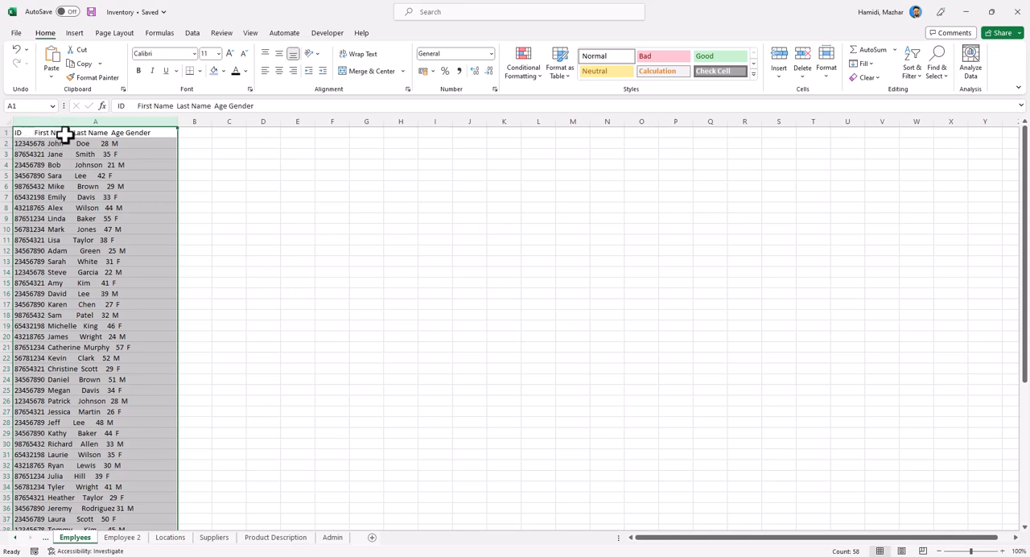
{"action": "left_click", "coordinate": [108, 173]}
{"action": "left_click", "coordinate": [85, 122]}
{"action": "left_click", "coordinate": [194, 35]}
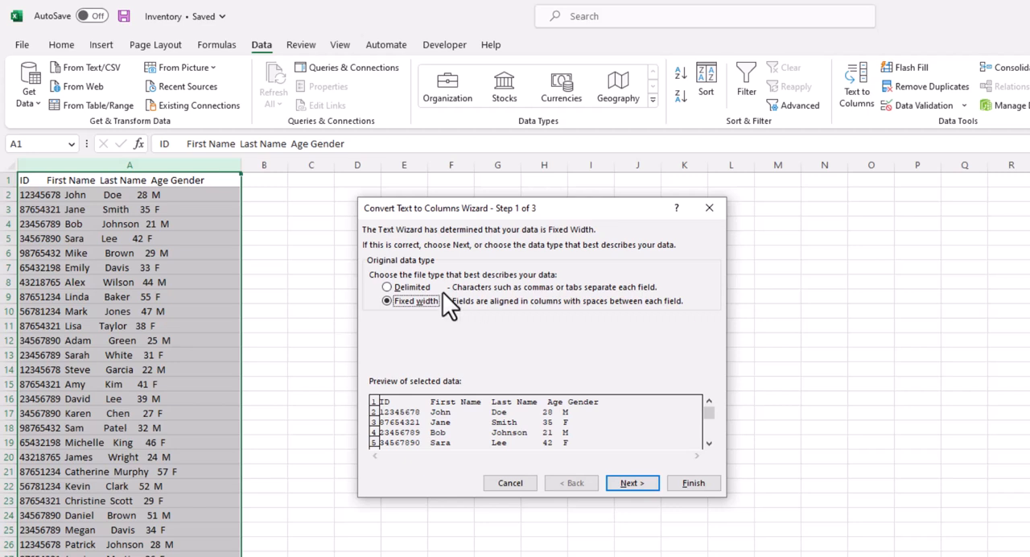
{"action": "left_click", "coordinate": [637, 487]}
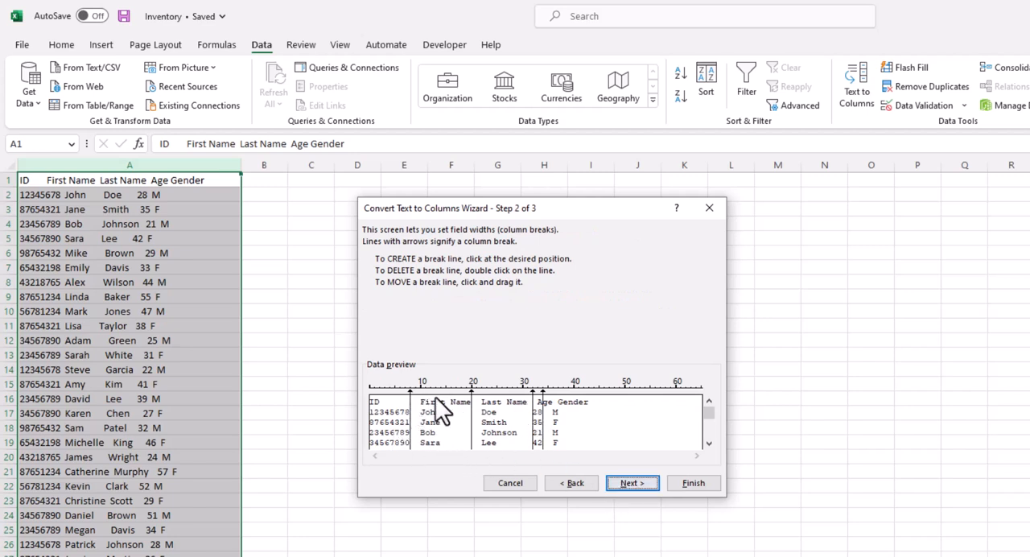
Keep the suggested column breaks and finish the split with every column in General format and destination $A$1.
{"action": "mouse_move", "coordinate": [409, 391]}
{"action": "left_mouse_down"}
{"action": "mouse_move", "coordinate": [438, 395]}
{"action": "mouse_move", "coordinate": [409, 399]}
{"action": "left_mouse_up"}
{"action": "left_click", "coordinate": [628, 482]}
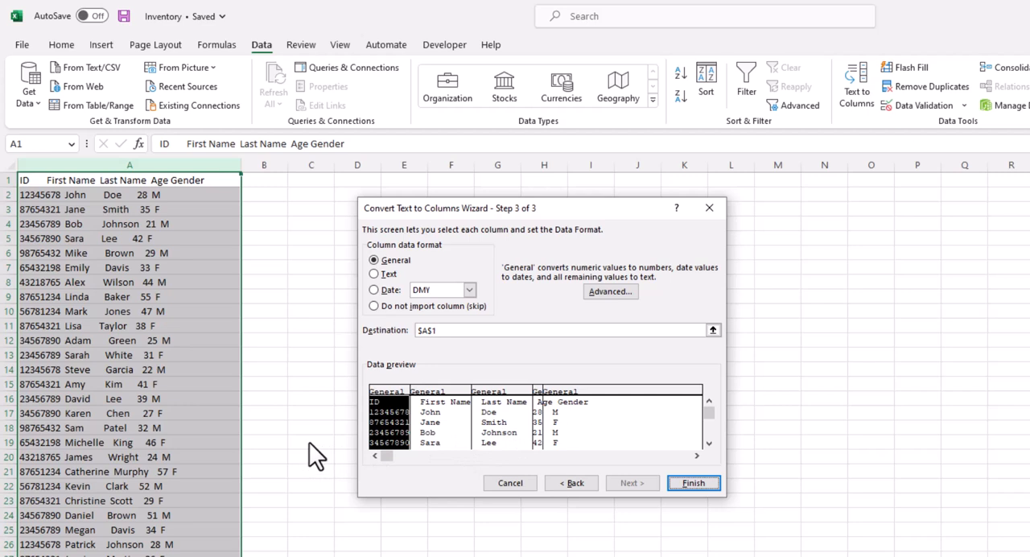
{"action": "left_click_drag", "start_coordinate": [454, 413], "coordinate": [575, 426]}
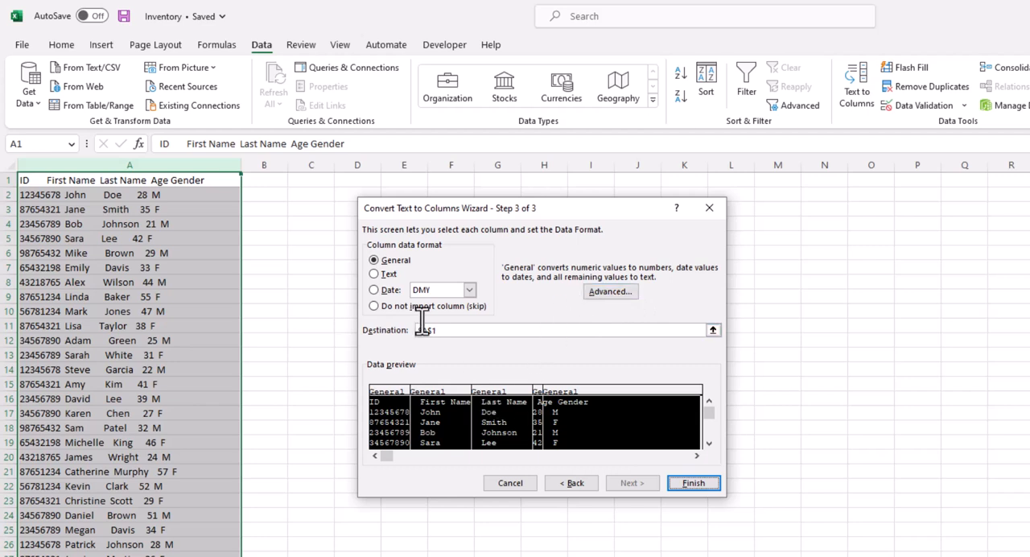
{"action": "left_click", "coordinate": [695, 484]}
{"action": "left_click", "coordinate": [498, 411]}
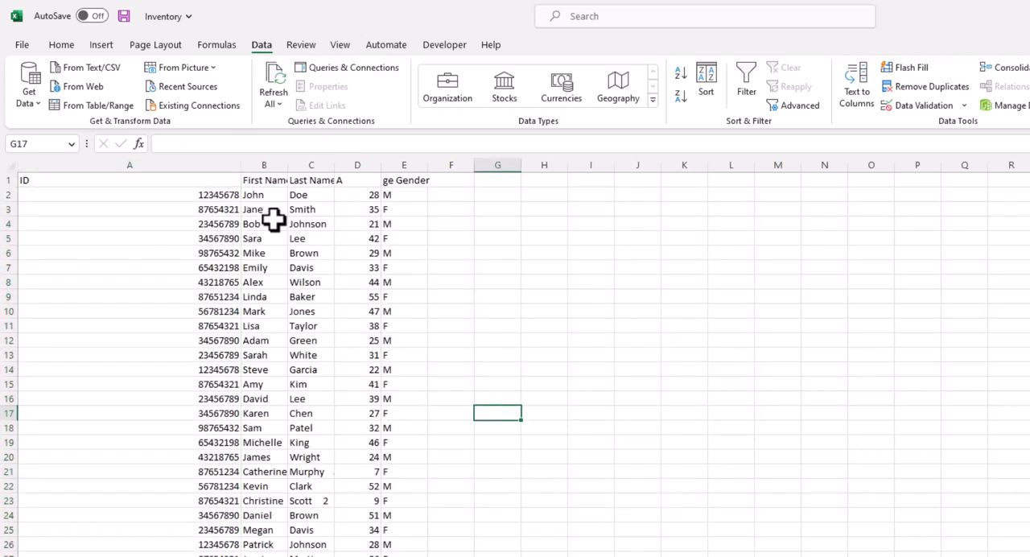
Narrow the ID column and fit the First Name and Last Name columns to their contents.
{"action": "left_click", "coordinate": [172, 182]}
{"action": "left_click_drag", "start_coordinate": [244, 165], "coordinate": [91, 175]}
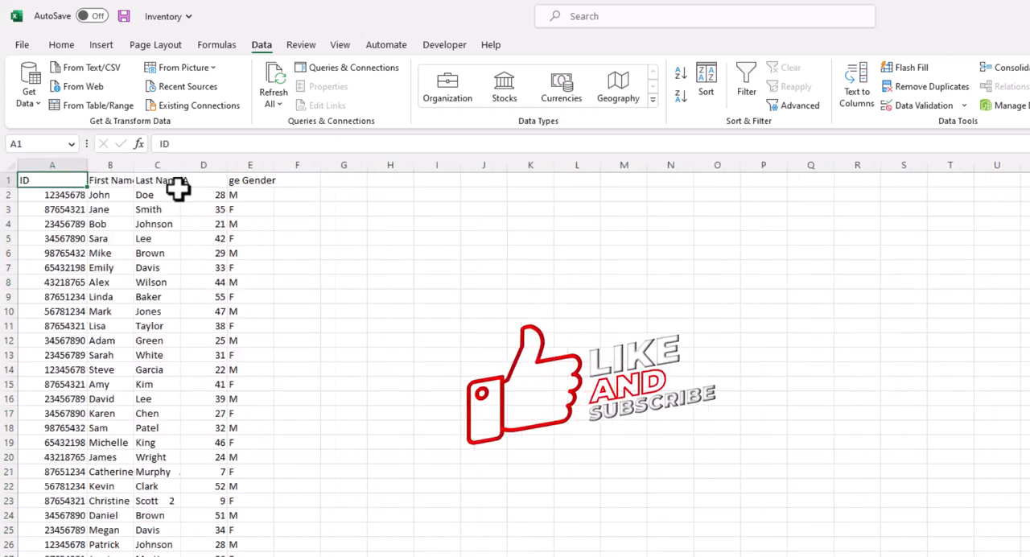
{"action": "double_click", "coordinate": [136, 169]}
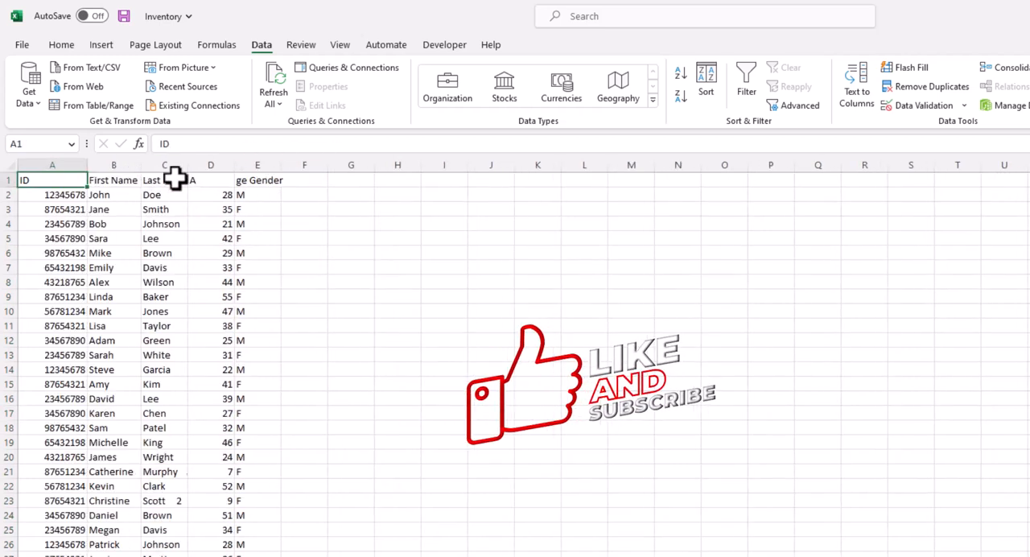
{"action": "left_click", "coordinate": [129, 178]}
{"action": "double_click", "coordinate": [188, 166]}
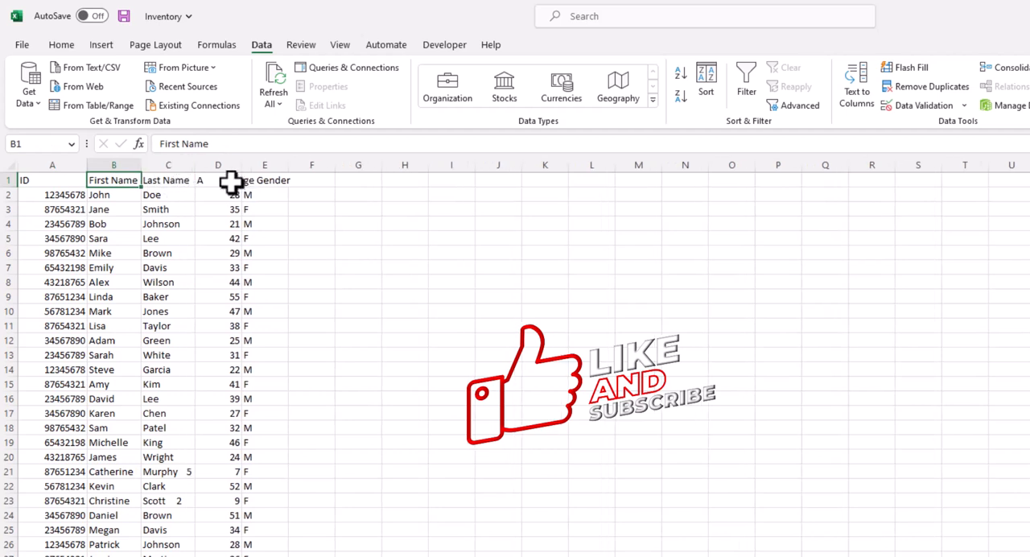
Remove the stray "ge" from the header in E1 so that it reads Gender.
{"action": "left_click", "coordinate": [222, 182]}
{"action": "left_click", "coordinate": [254, 182]}
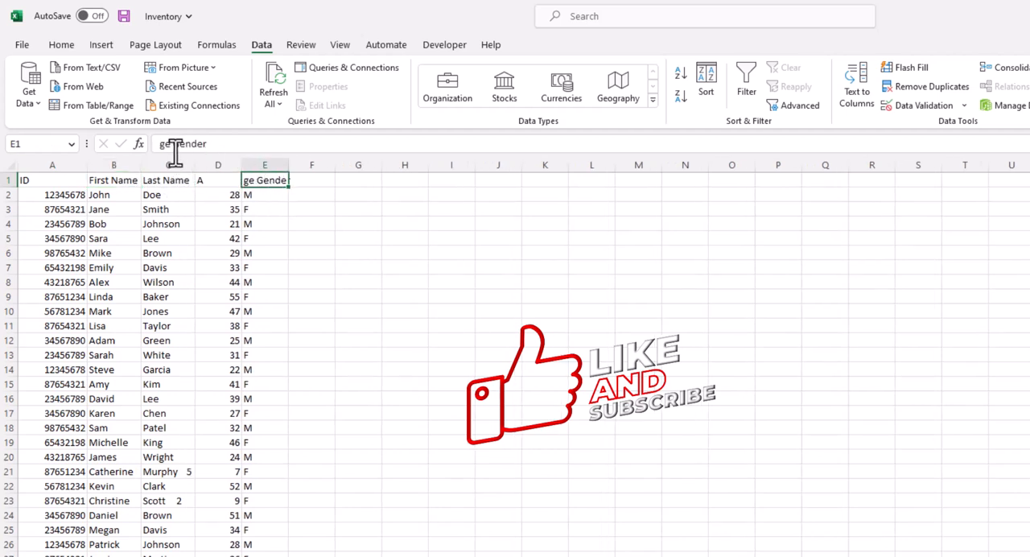
{"action": "left_click_drag", "start_coordinate": [172, 143], "coordinate": [85, 151]}
{"action": "key", "text": "BackSpace"}
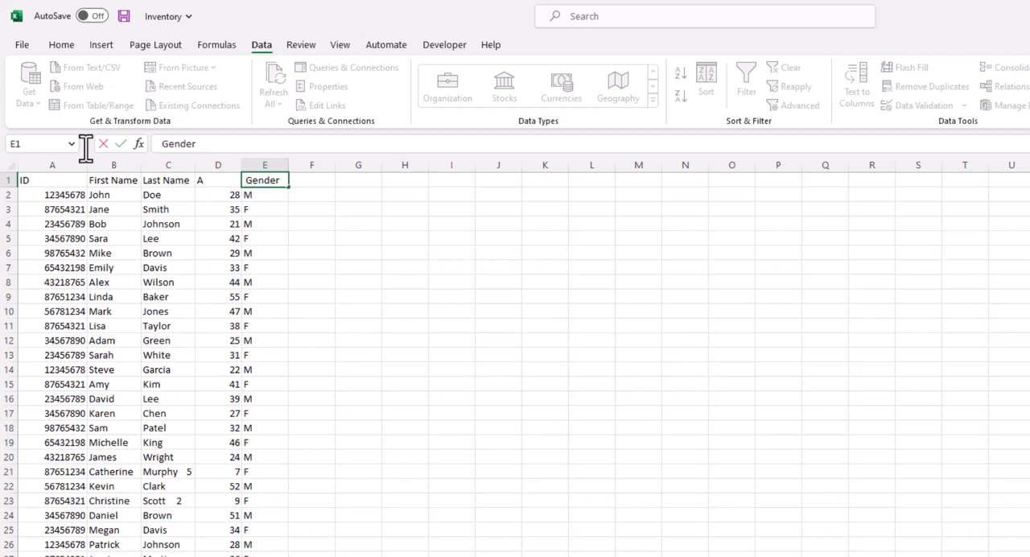
{"action": "key", "text": "Return"}
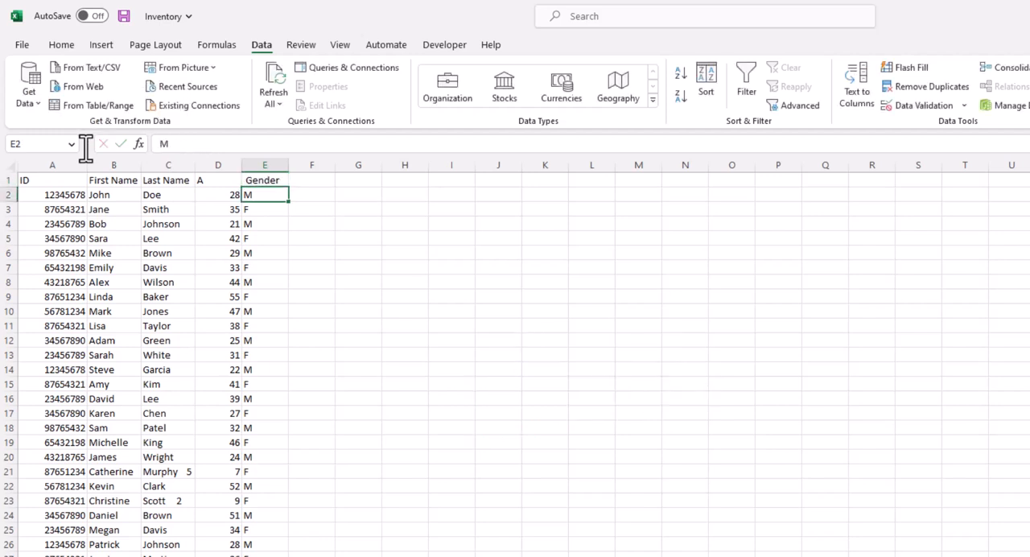
Complete the header in D1 as Age and look through the split rows.
{"action": "double_click", "coordinate": [211, 180]}
{"action": "type", "text": "ge"}
{"action": "key", "text": "Return"}
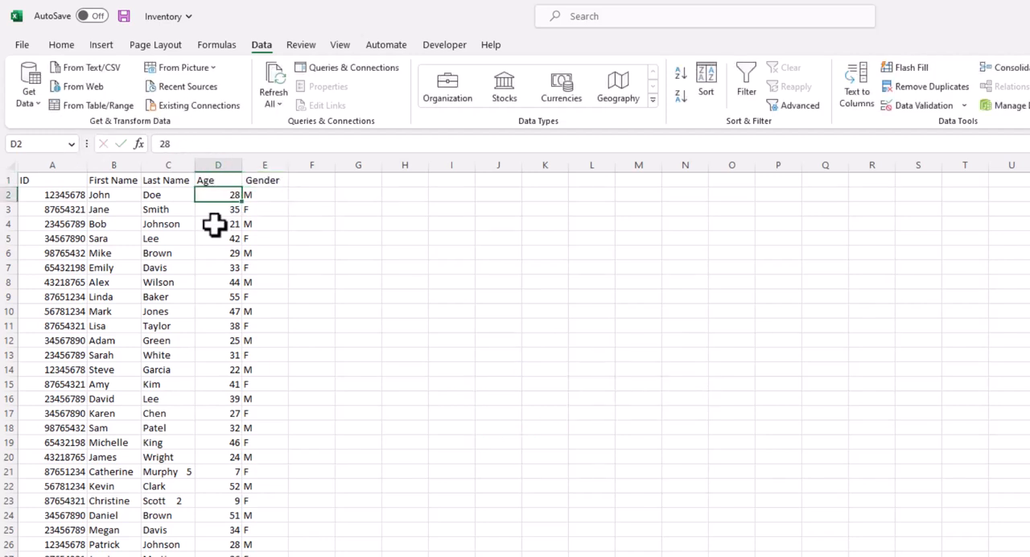
{"action": "scroll", "coordinate": [311, 395], "scroll_direction": "down", "scroll_amount": 11}
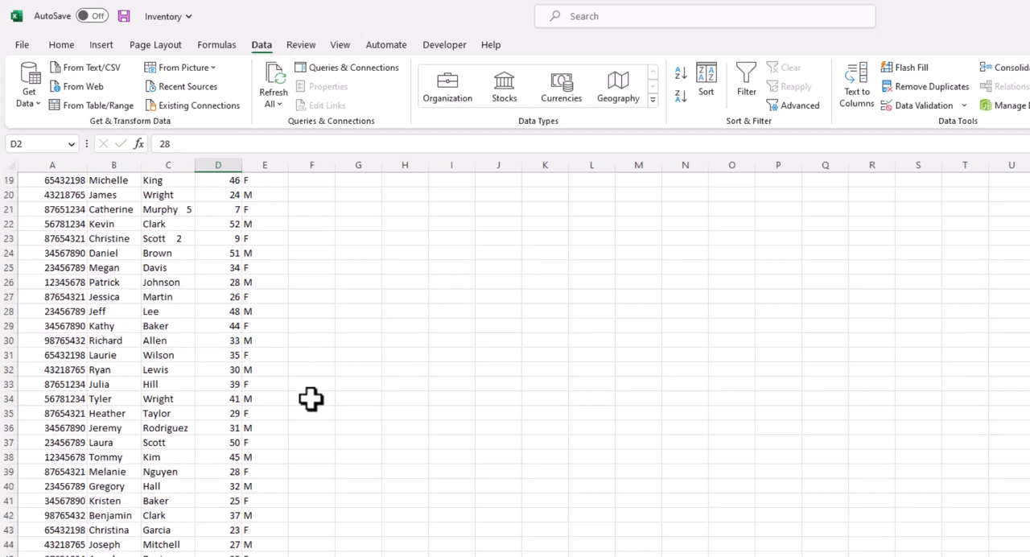
{"action": "scroll", "coordinate": [313, 395], "scroll_direction": "up", "scroll_amount": 11}
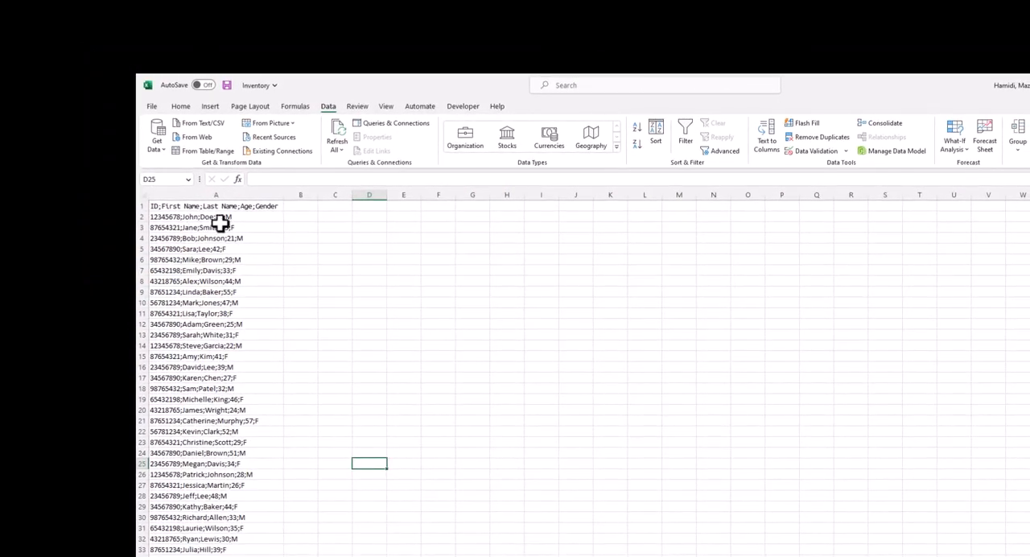
Open Text to Columns for column A of the semicolon-separated employee data.
{"action": "left_click", "coordinate": [214, 195]}
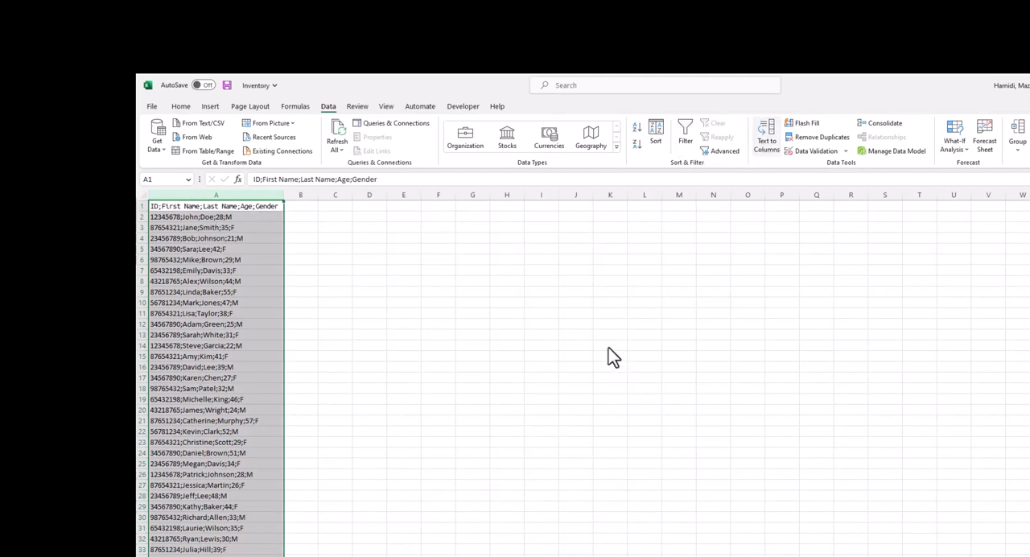
Try a Fixed width split of the semicolon-separated data, placing manual break lines after the ID and first name fields.
{"action": "left_click", "coordinate": [417, 291]}
{"action": "left_click", "coordinate": [605, 428]}
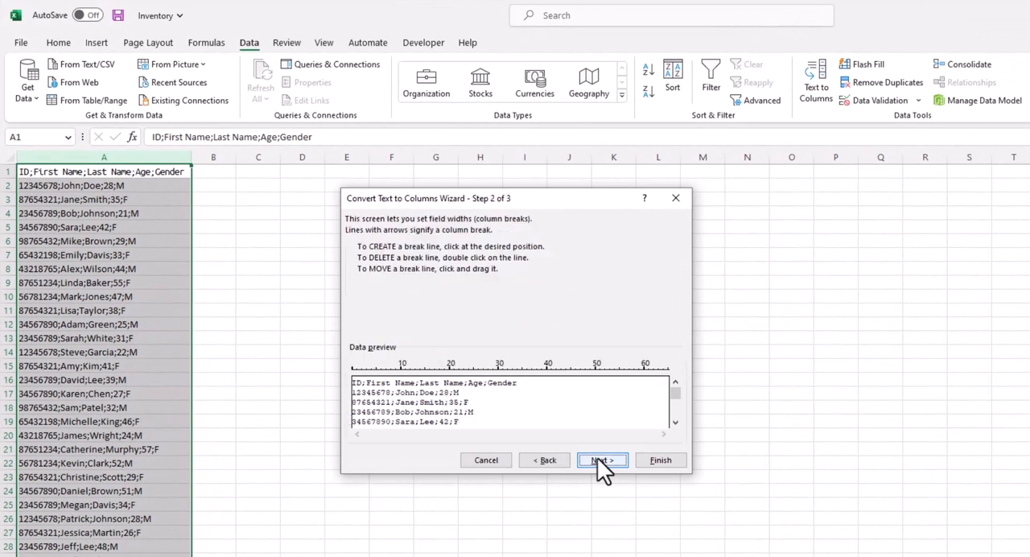
{"action": "left_click", "coordinate": [394, 380]}
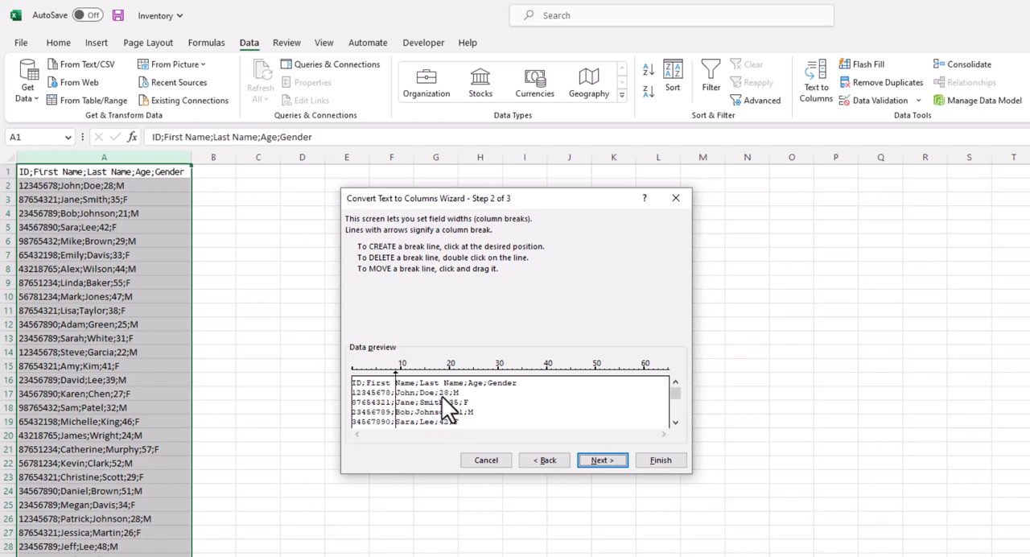
{"action": "scroll", "coordinate": [677, 405], "scroll_direction": "down", "scroll_amount": 8}
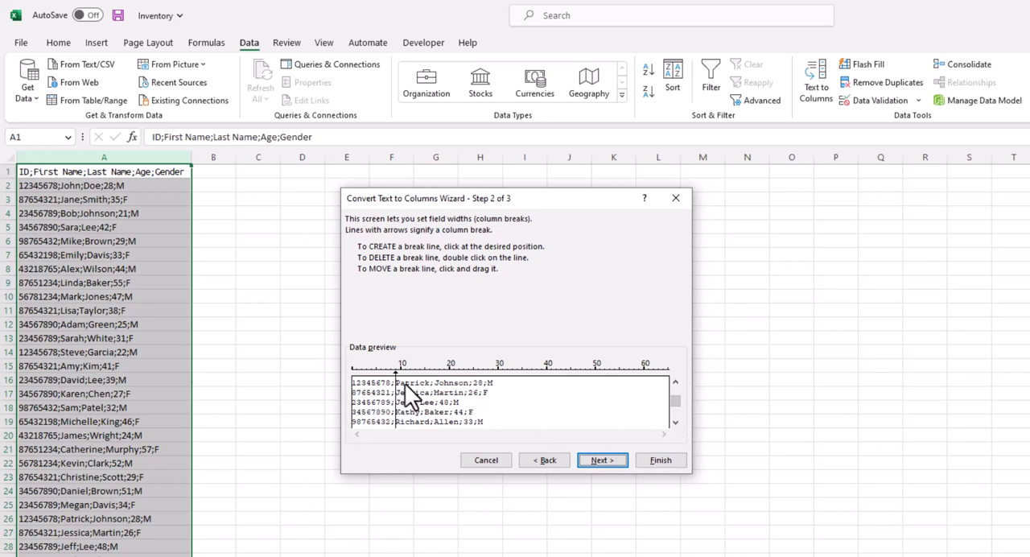
{"action": "left_click", "coordinate": [434, 380]}
{"action": "left_click", "coordinate": [547, 460]}
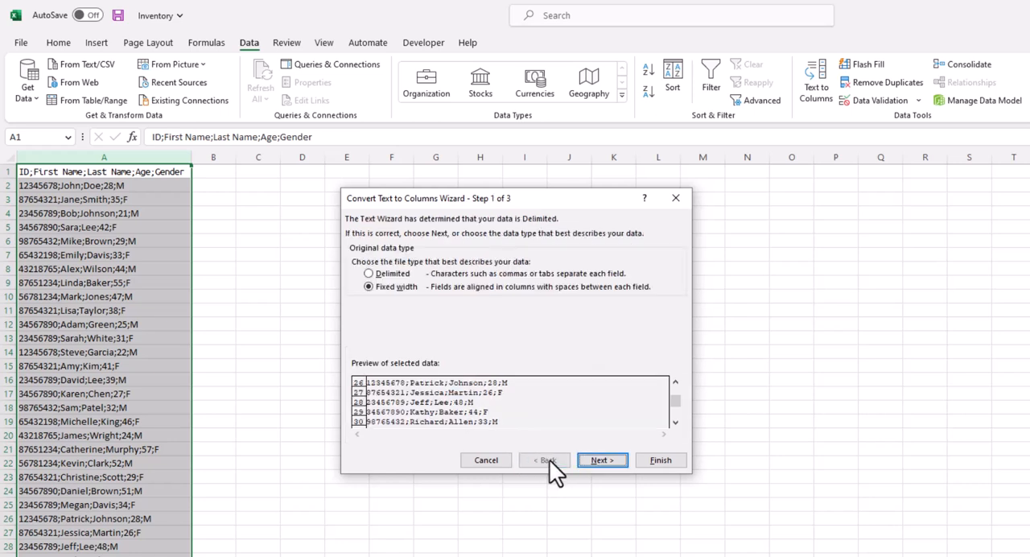
Choose the Delimited data type and set Semicolon as the only delimiter, with Tab and Other turned off.
{"action": "left_click", "coordinate": [383, 274]}
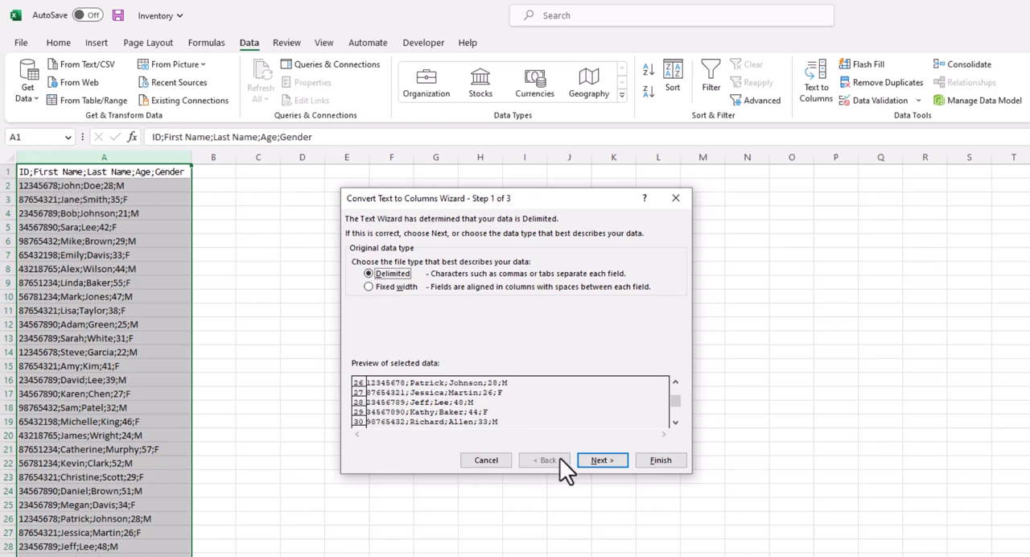
{"action": "left_click", "coordinate": [604, 460]}
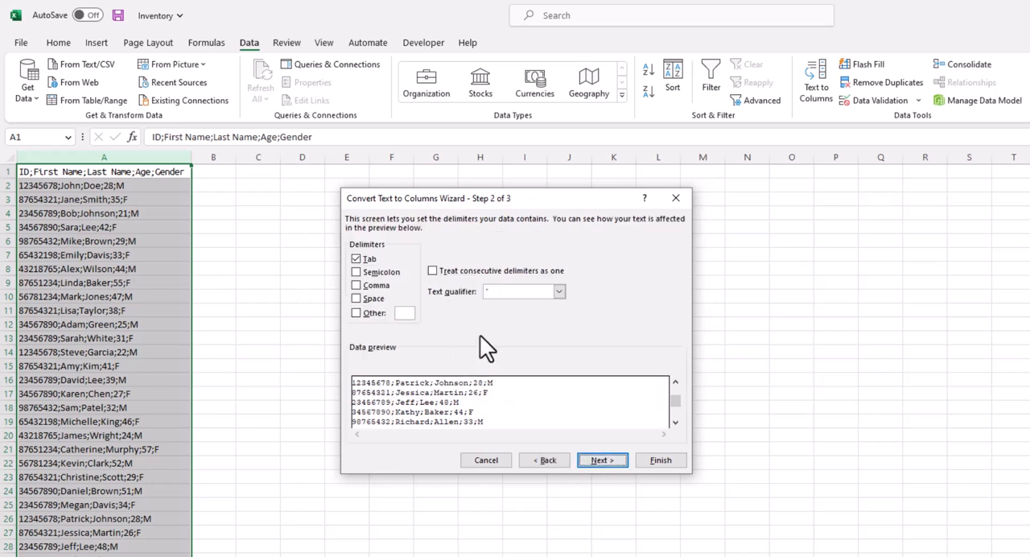
{"action": "left_click", "coordinate": [357, 259]}
{"action": "left_click", "coordinate": [355, 272]}
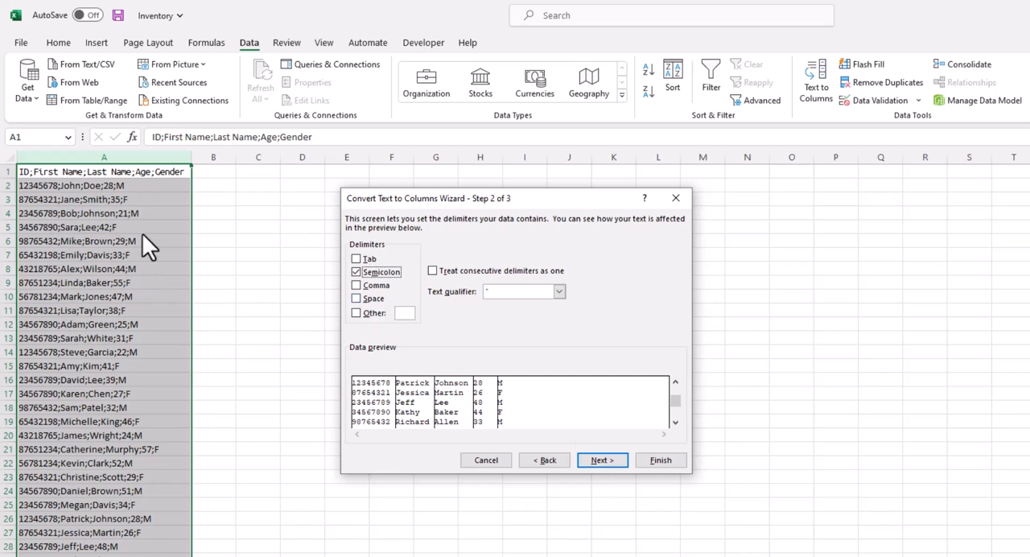
{"action": "left_click", "coordinate": [357, 314]}
{"action": "left_click", "coordinate": [355, 313]}
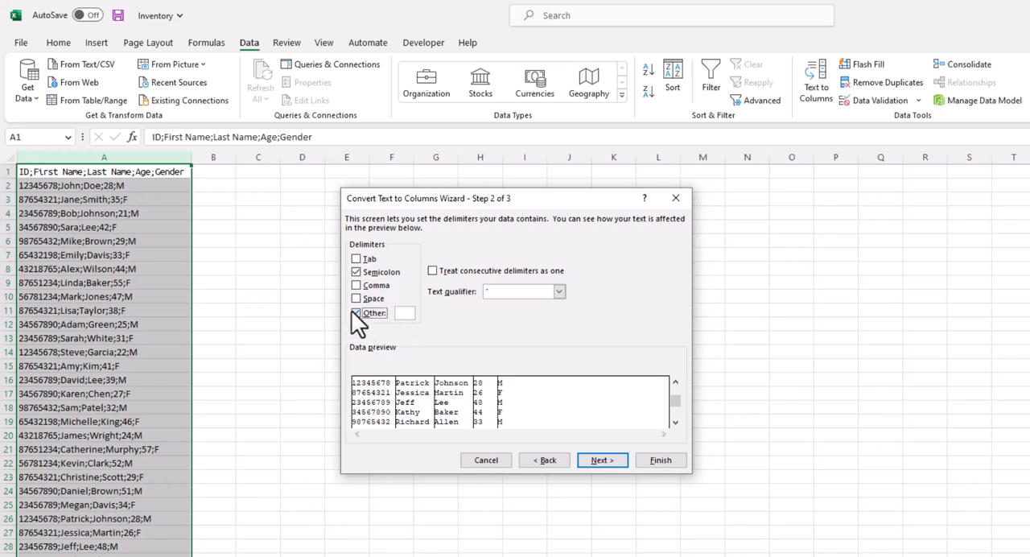
{"action": "left_click", "coordinate": [604, 459]}
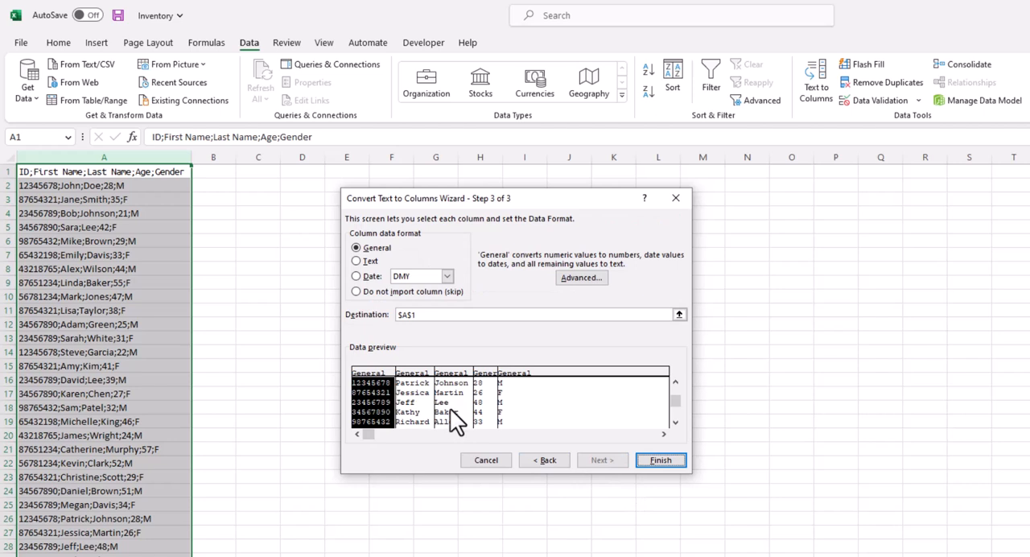
Set the data format of all preview columns to Text and finish the split at destination $A$1.
{"action": "left_click_drag", "start_coordinate": [470, 404], "coordinate": [541, 412]}
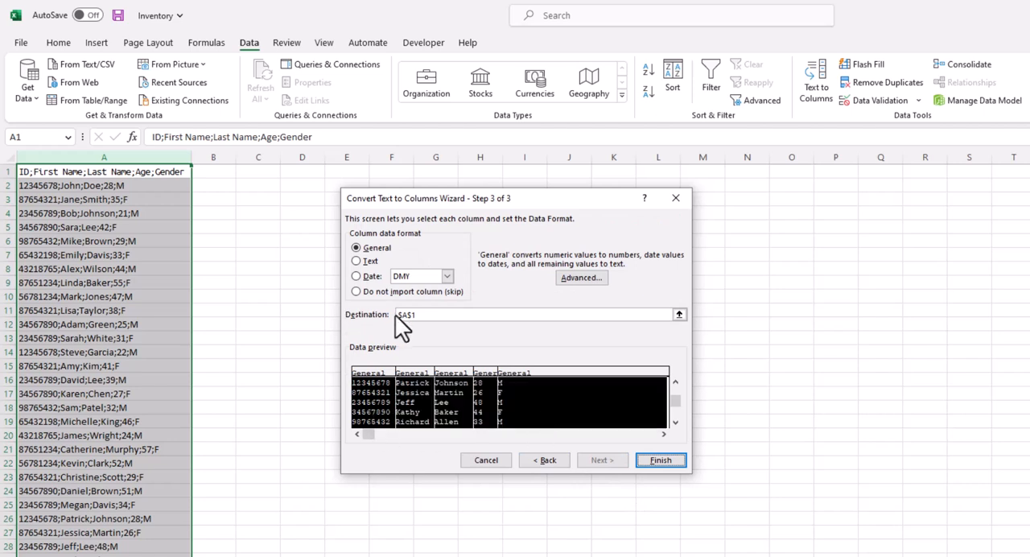
{"action": "left_click", "coordinate": [369, 261]}
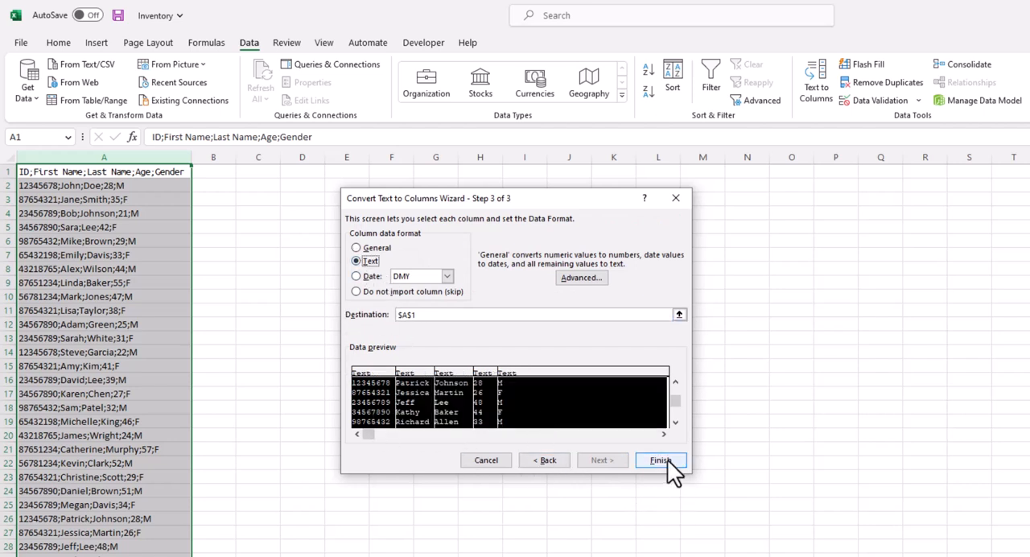
{"action": "left_click", "coordinate": [667, 459]}
{"action": "left_click", "coordinate": [452, 407]}
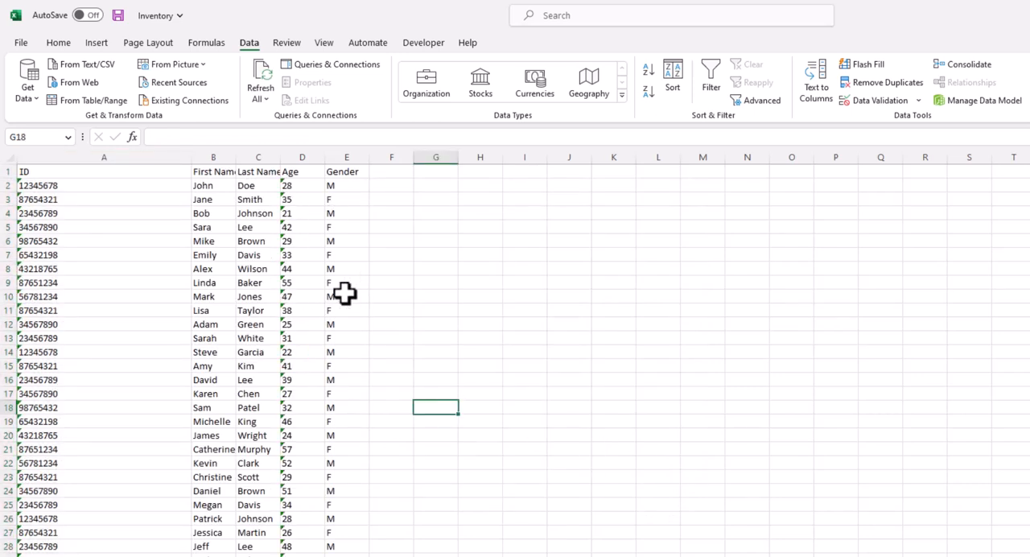
Check the number format of several cells across the newly split columns.
{"action": "left_click", "coordinate": [270, 229]}
{"action": "left_click", "coordinate": [228, 254]}
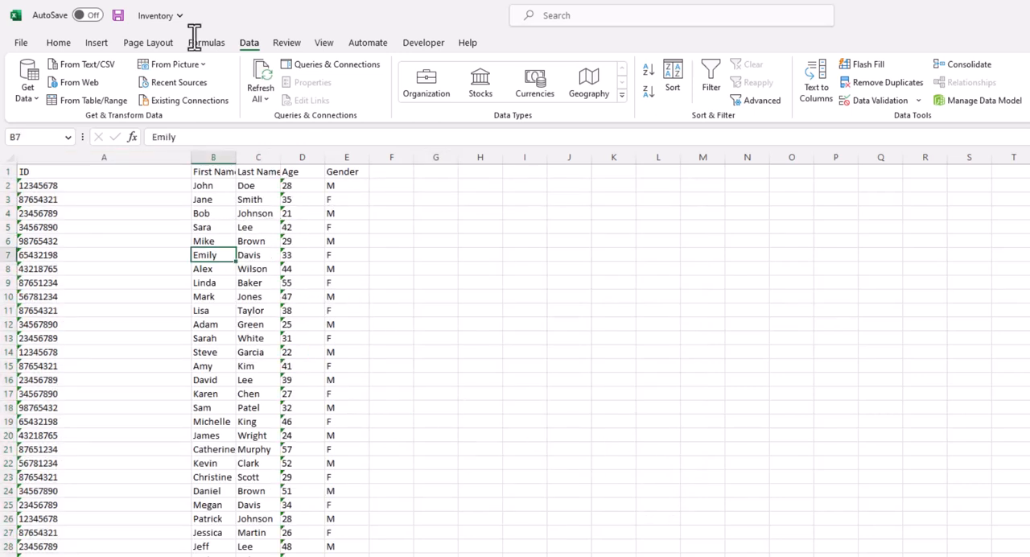
{"action": "left_click", "coordinate": [58, 42]}
{"action": "left_click", "coordinate": [595, 69]}
{"action": "left_click", "coordinate": [266, 296]}
{"action": "left_click", "coordinate": [295, 325]}
{"action": "left_click", "coordinate": [138, 314]}
{"action": "left_click", "coordinate": [161, 214]}
{"action": "left_click", "coordinate": [272, 256]}
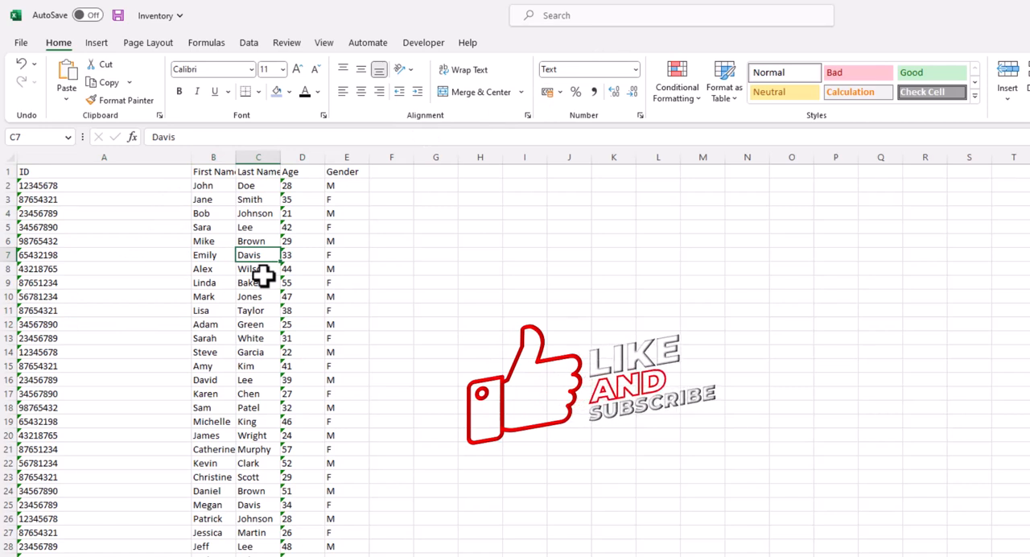
Fit the width of the ID column to its contents.
{"action": "double_click", "coordinate": [191, 157]}
{"action": "left_click", "coordinate": [255, 254]}
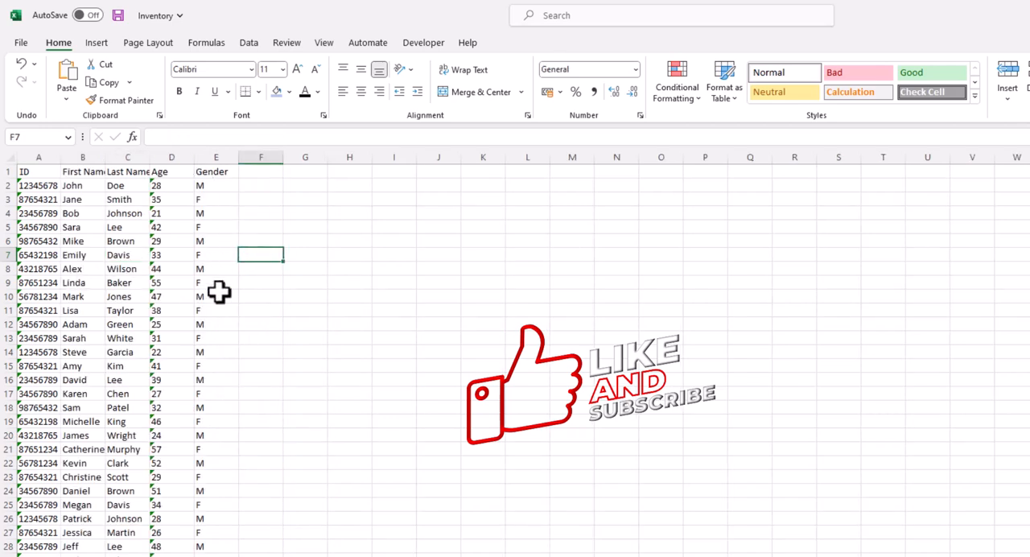